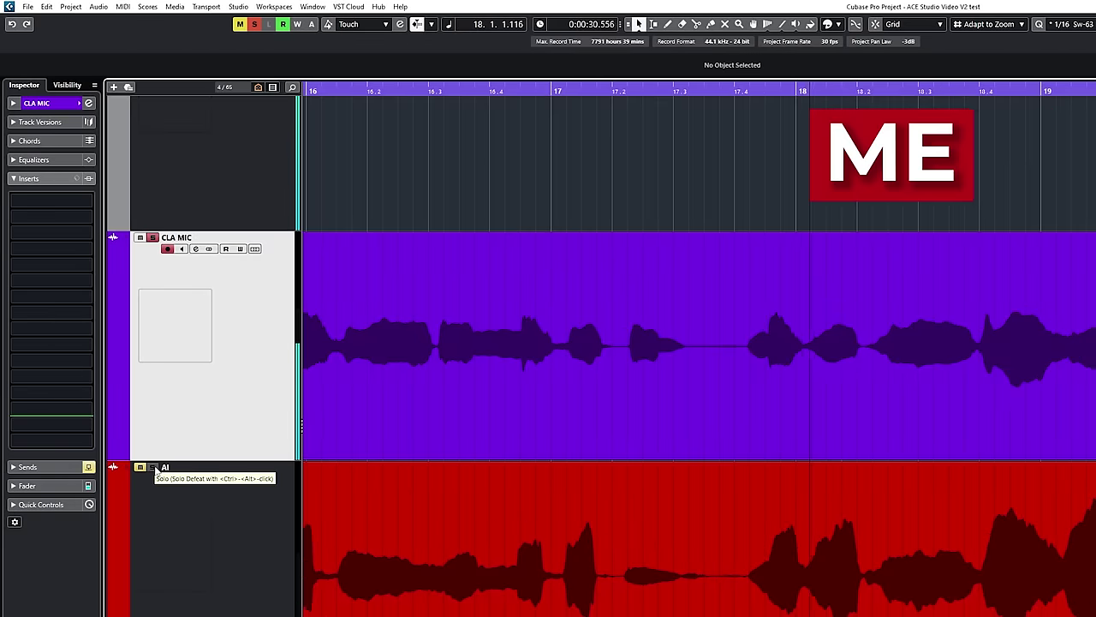
Solo the AI vocal track in Cubase Pro in place of the CLA MIC track.
click(152, 468)
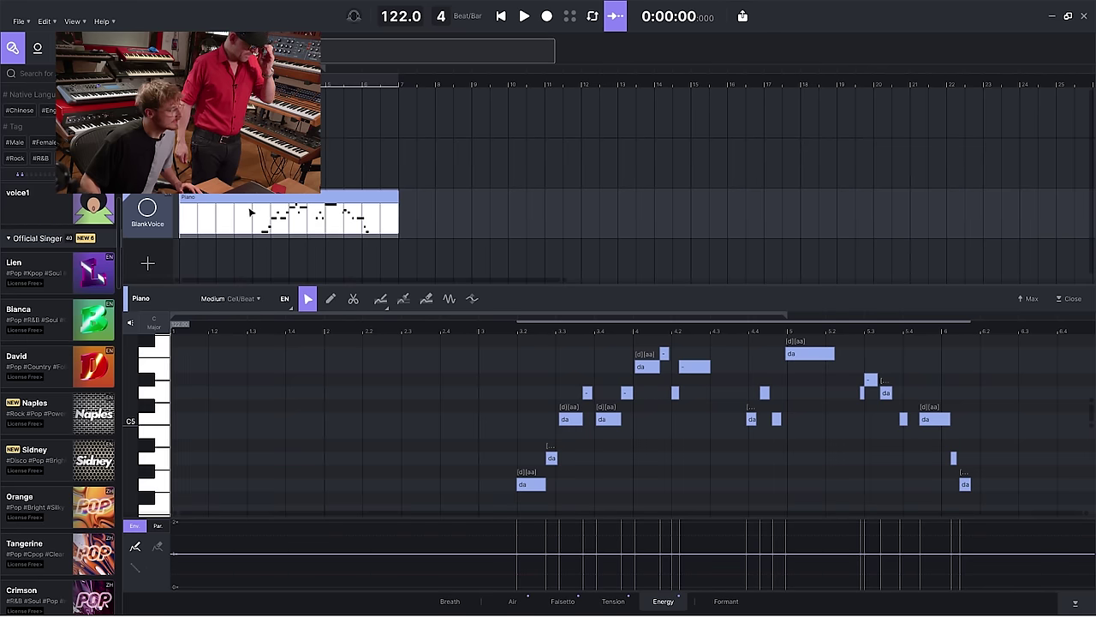
Assign the Lien singer to the BlankVoice track and select its Piano melody clip.
mouse_move(92, 271)
drag(16, 273, 164, 219)
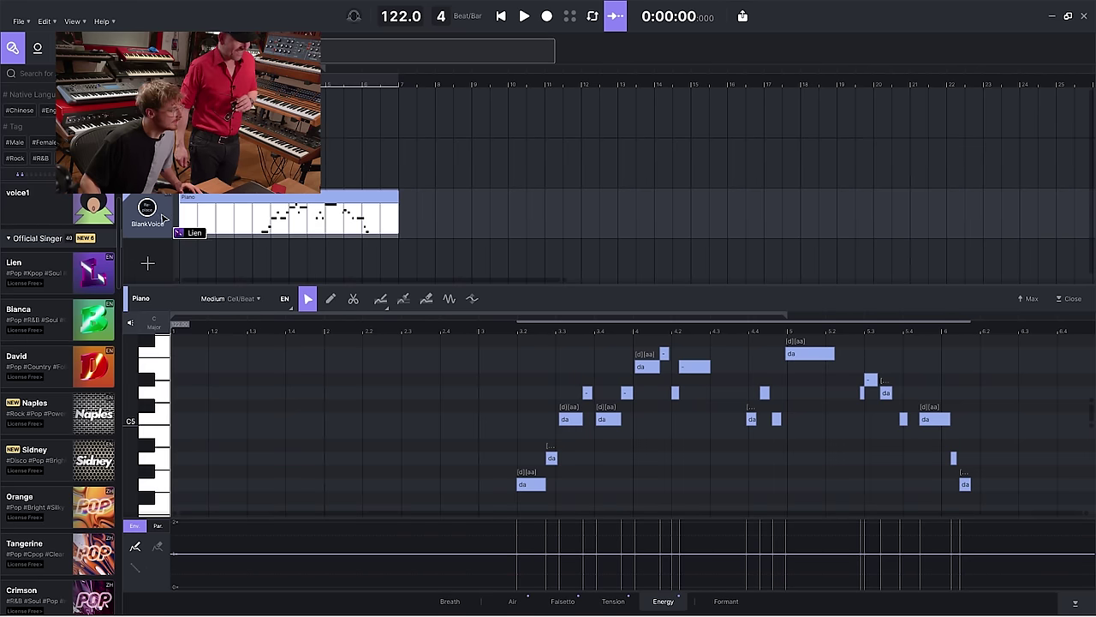
click(238, 202)
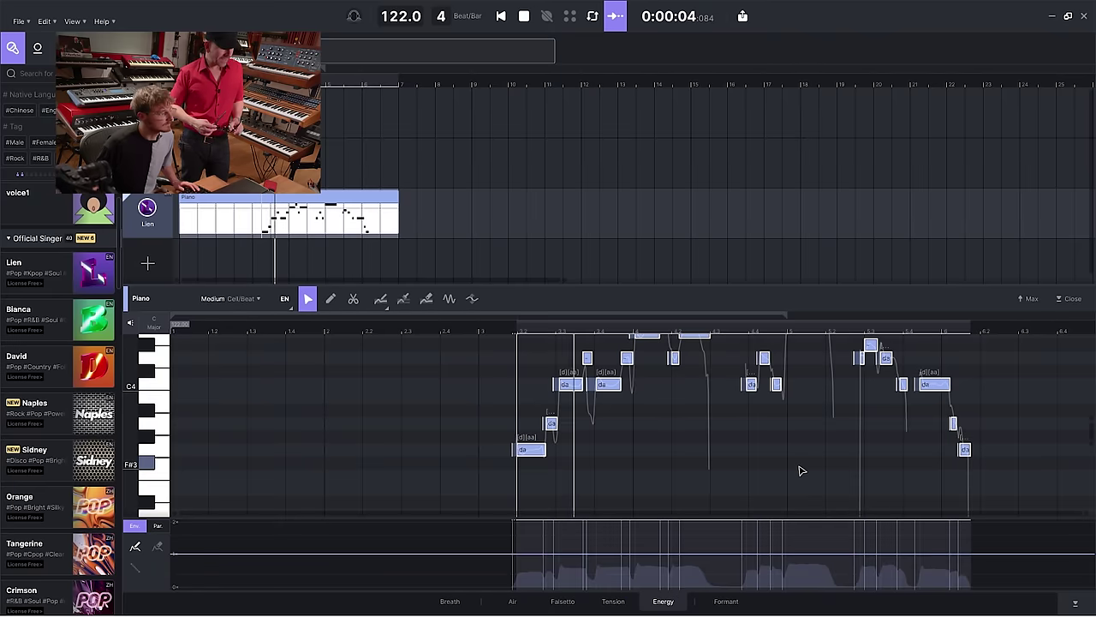
Transpose all the selected melody notes up.
scroll(801, 470, up, 2)
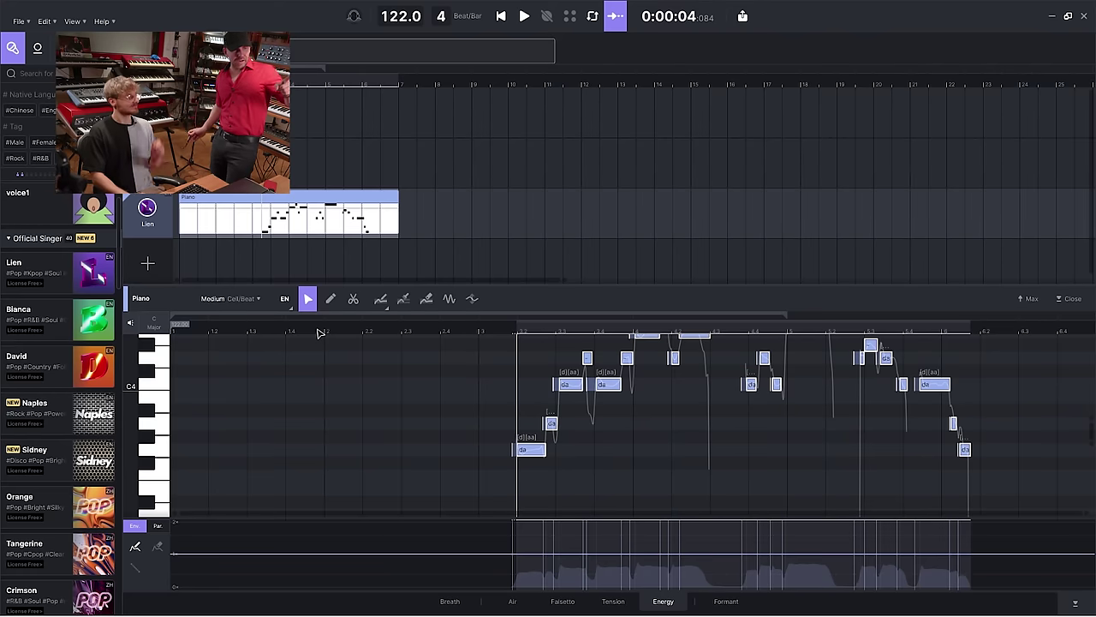
key(Up)
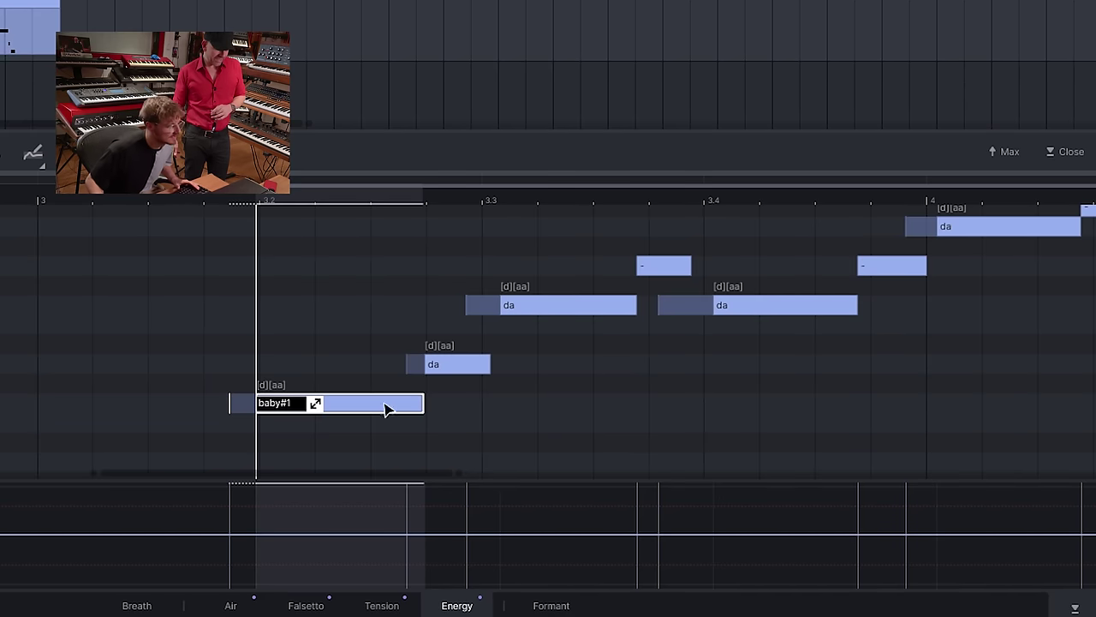
Enter the lyrics 'baby#1', 'baby' and 'baby#2' on the opening notes.
key(Tab)
text(2)
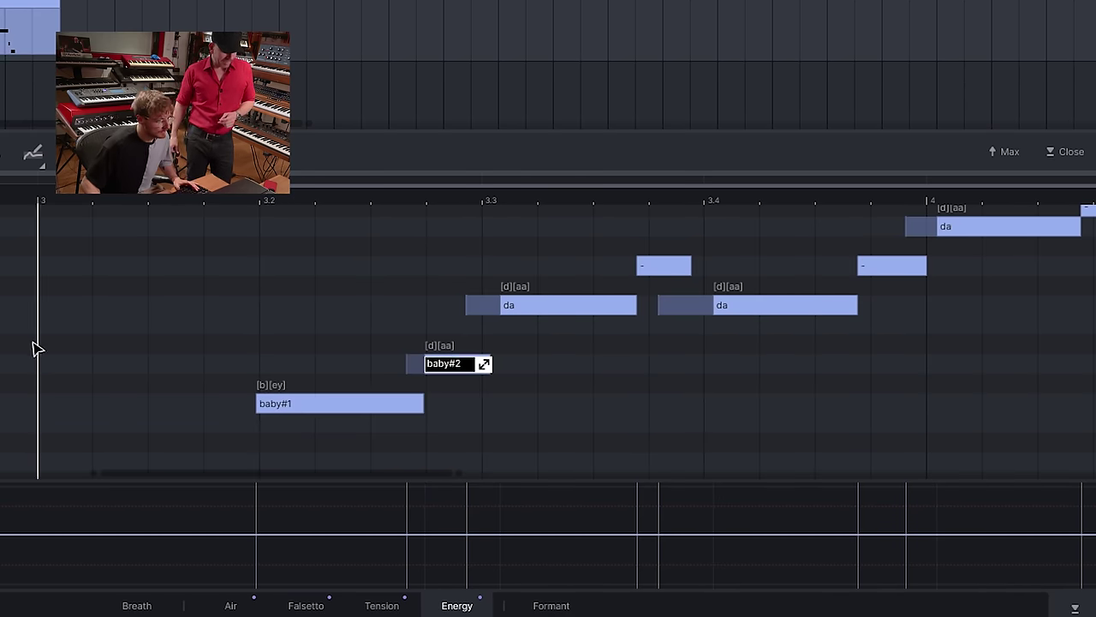
key(Return)
double_click(538, 305)
text(baby)
double_click(663, 265)
text(baby)
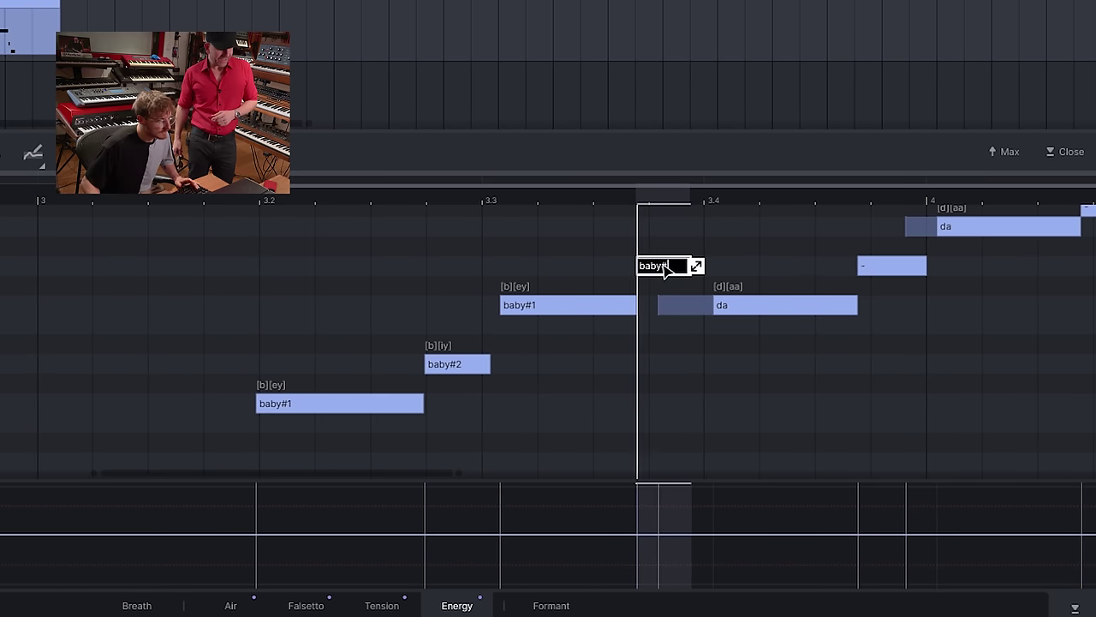
text(#2)
Enter the lyrics 'when', 'I', 'look' and 'you' on the following notes.
double_click(728, 306)
text(when)
key(Tab)
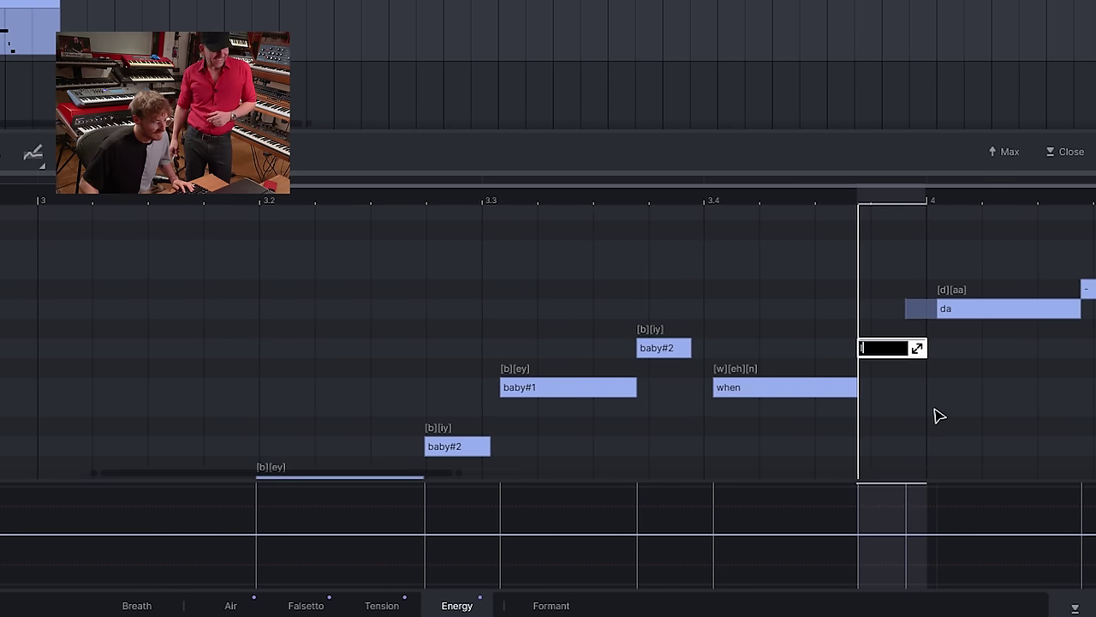
text(I)
key(Tab)
text(look)
key(Tab)
key(Tab)
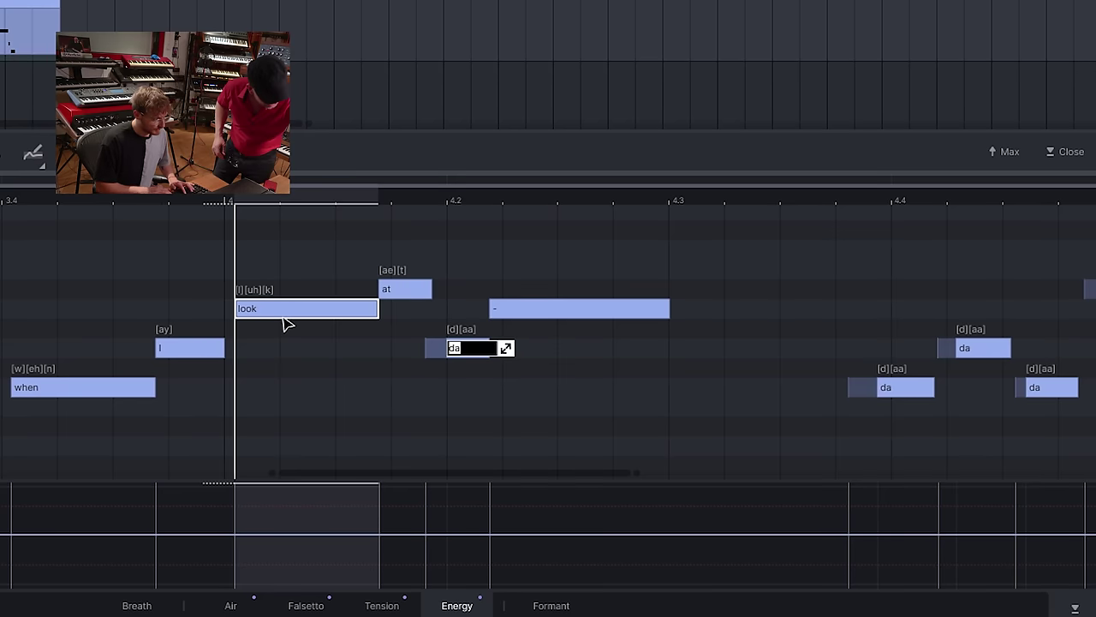
text(you)
click(392, 377)
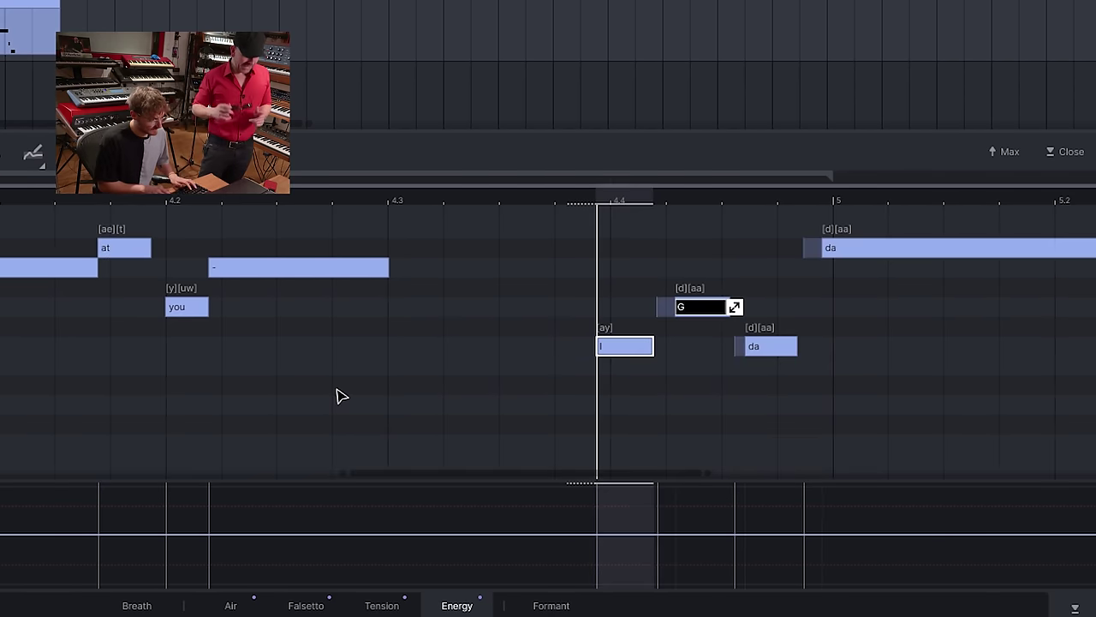
Enter the lyrics 'feeling#2', 'inside#1', 'in' and 'inside#2' on the closing notes.
key(Tab)
key(Tab)
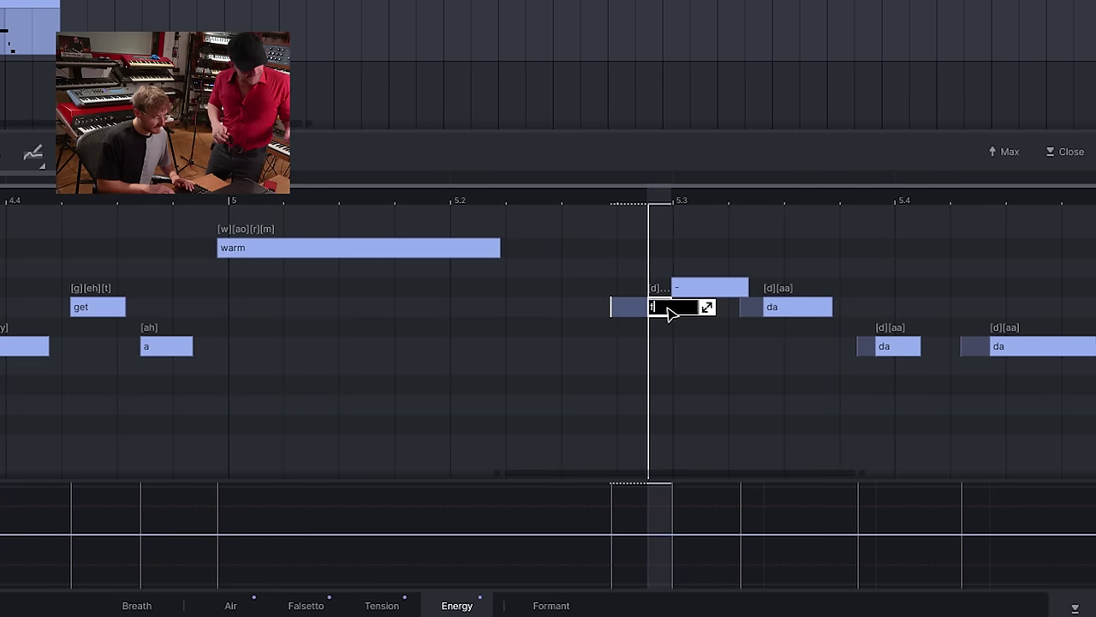
key(Tab)
text(feel)
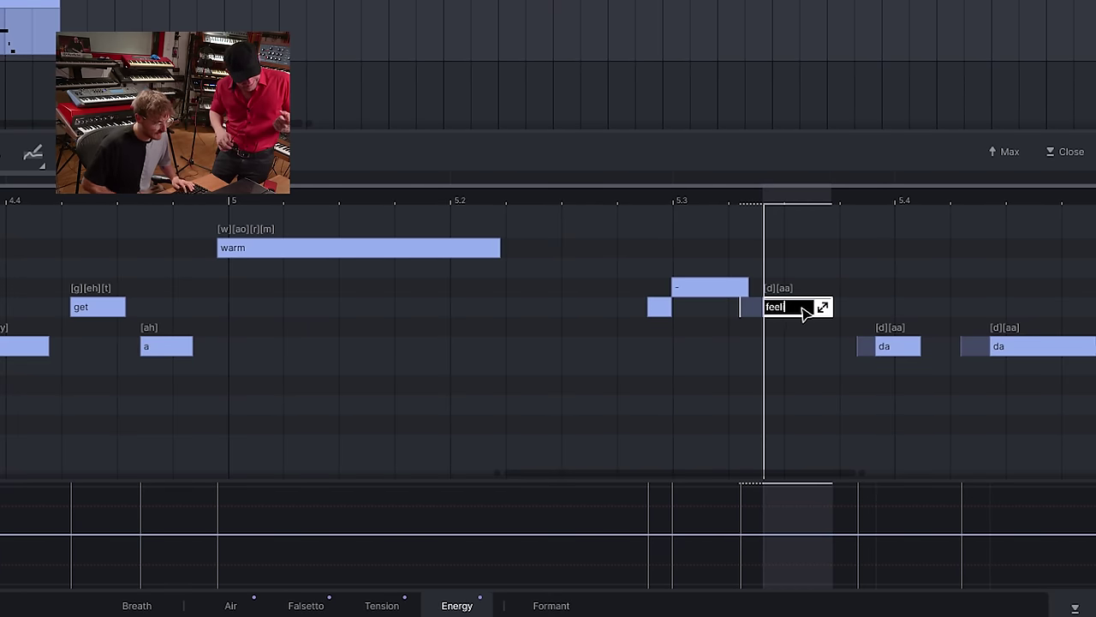
text(ing#2)
key(Tab)
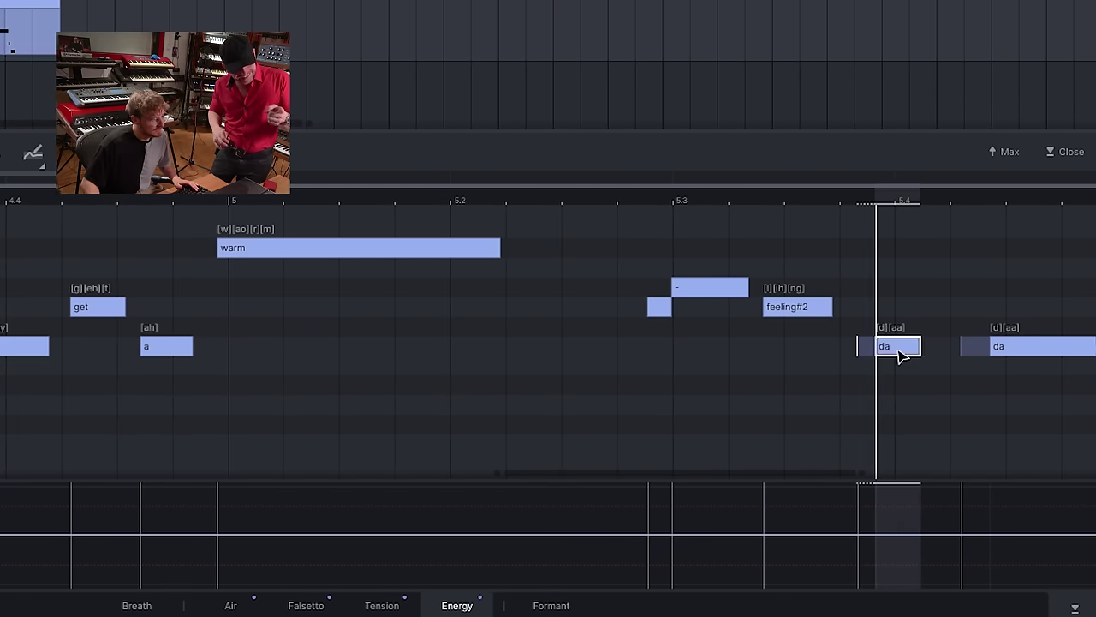
text(inside#1)
key(Tab)
text(in)
key(Tab)
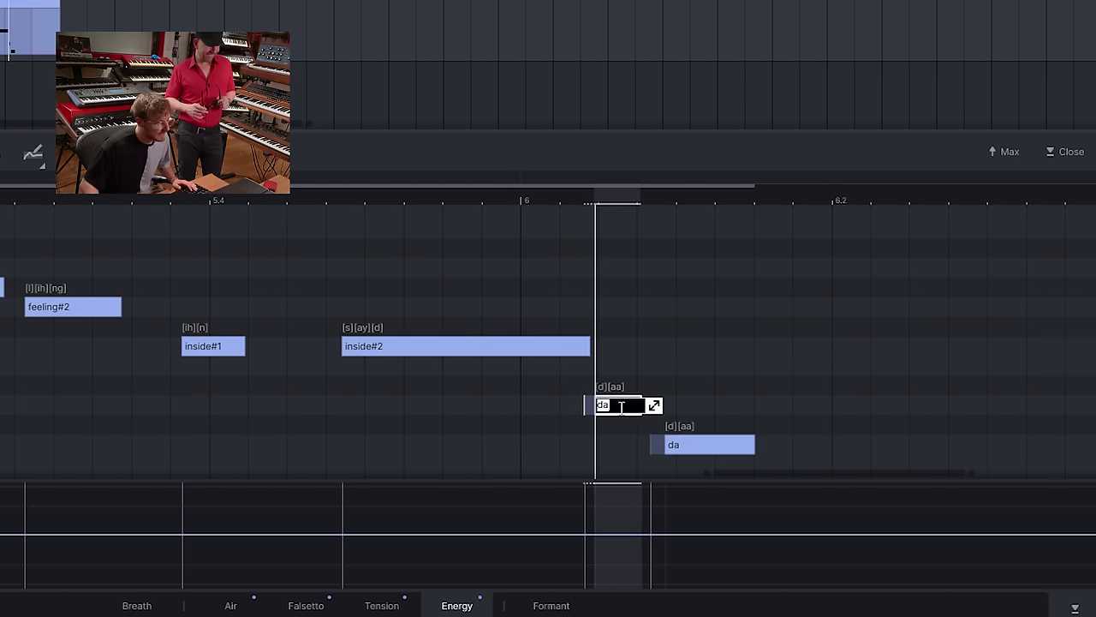
click(702, 406)
scroll(428, 387, down, 5)
click(209, 387)
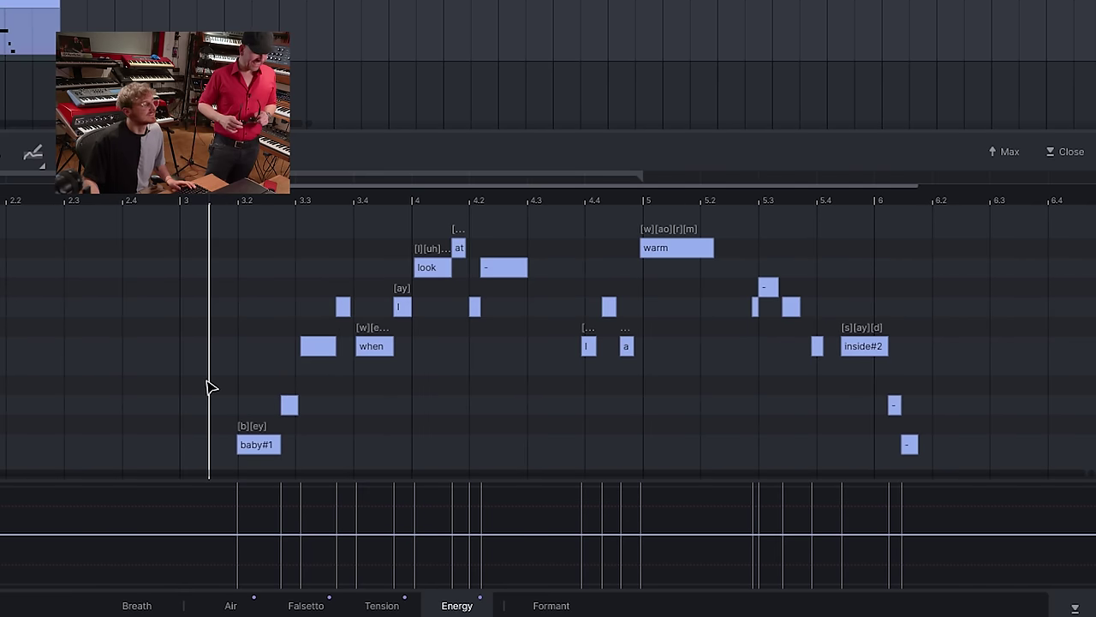
key(space)
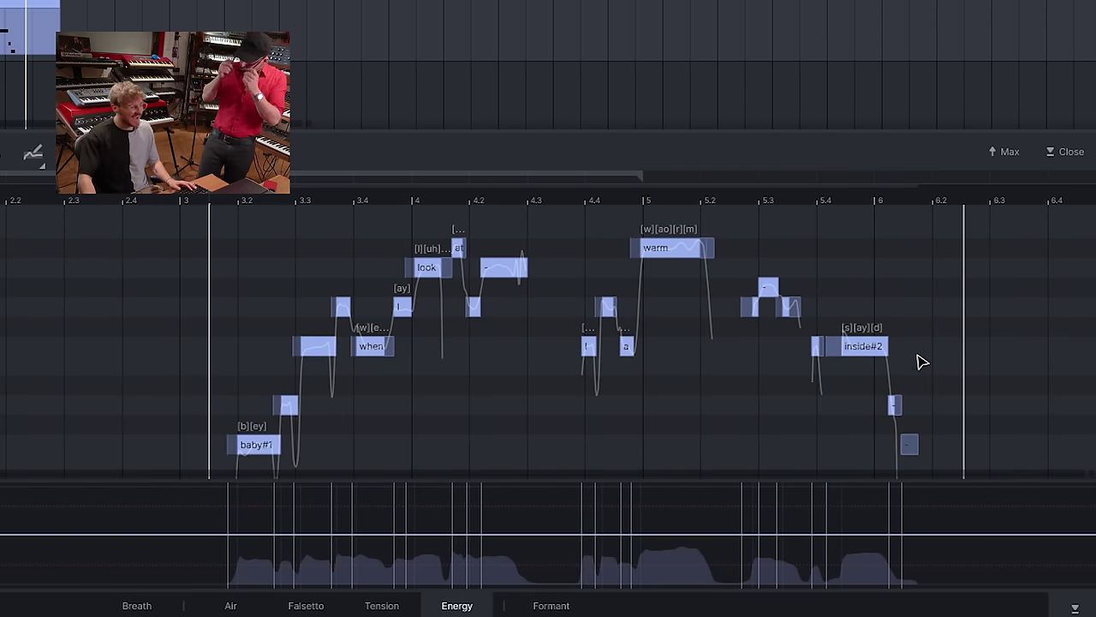
scroll(942, 371, down, 1)
scroll(959, 360, up, 5)
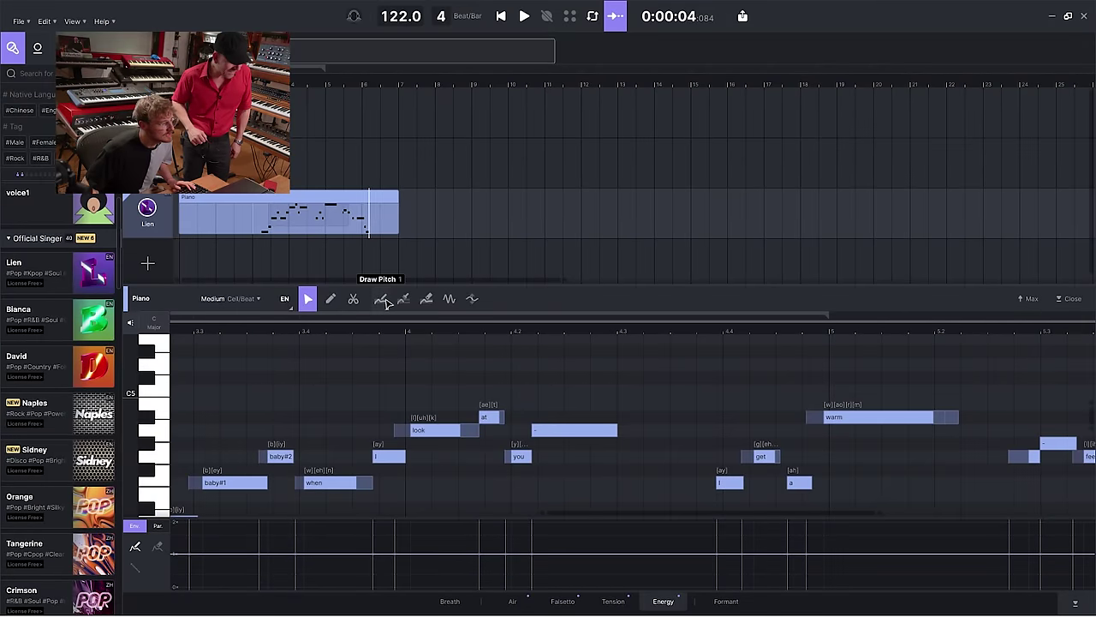
Draw a low, gradual pitch rise leading into the note 'warm'.
click(381, 298)
scroll(934, 477, up, 2)
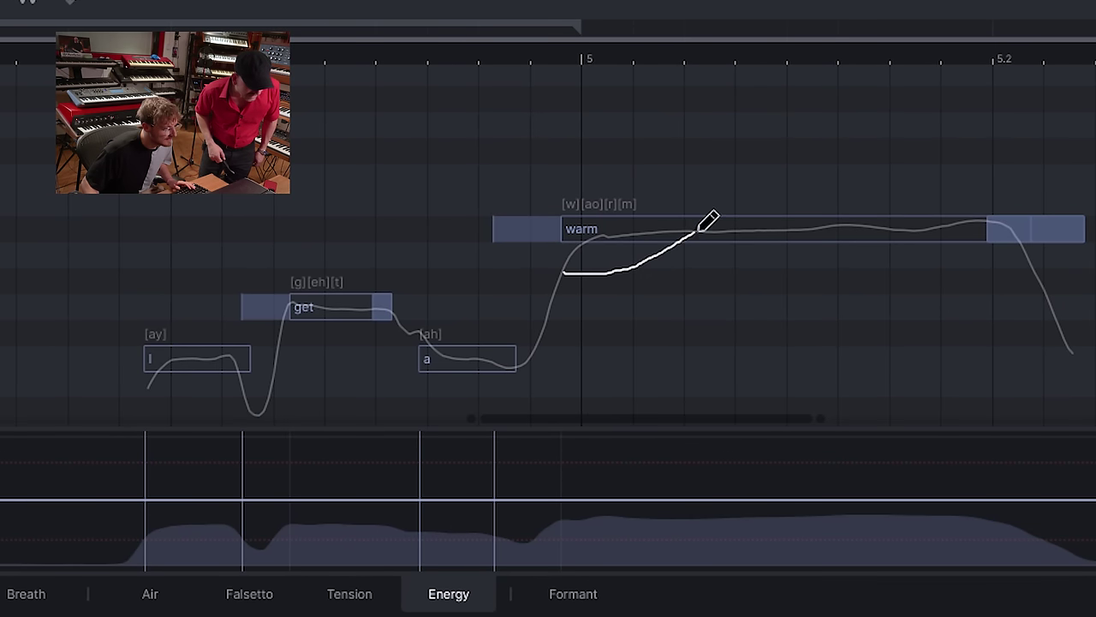
drag(700, 230, 703, 230)
key(space)
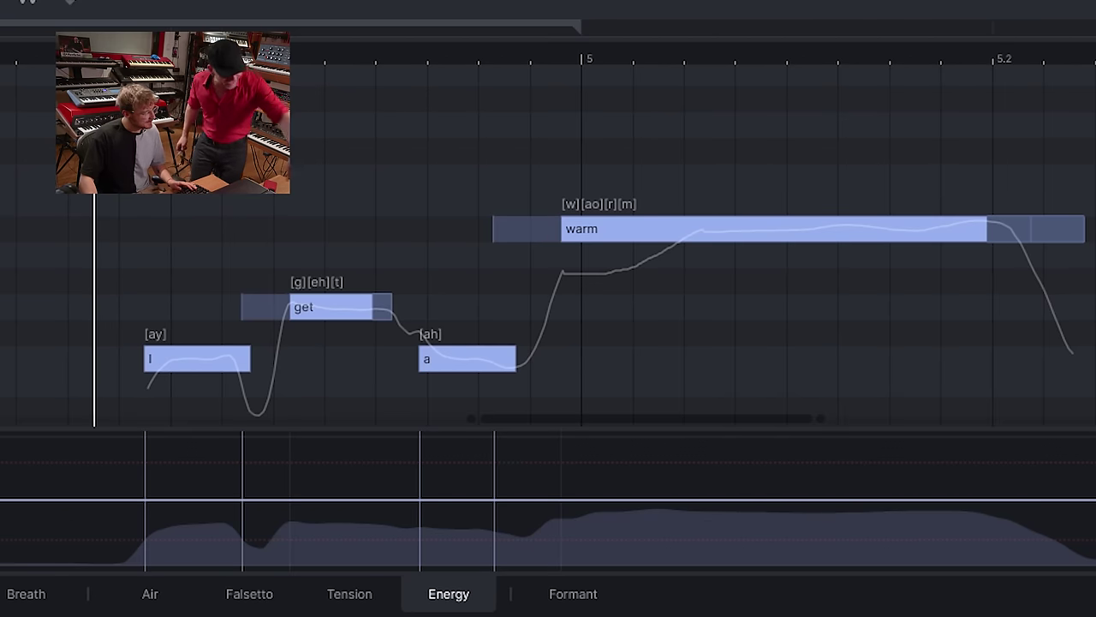
drag(561, 272, 702, 230)
mouse_move(565, 271)
mouse_down()
mouse_move(606, 272)
mouse_move(565, 310)
mouse_move(628, 315)
mouse_move(872, 237)
mouse_up()
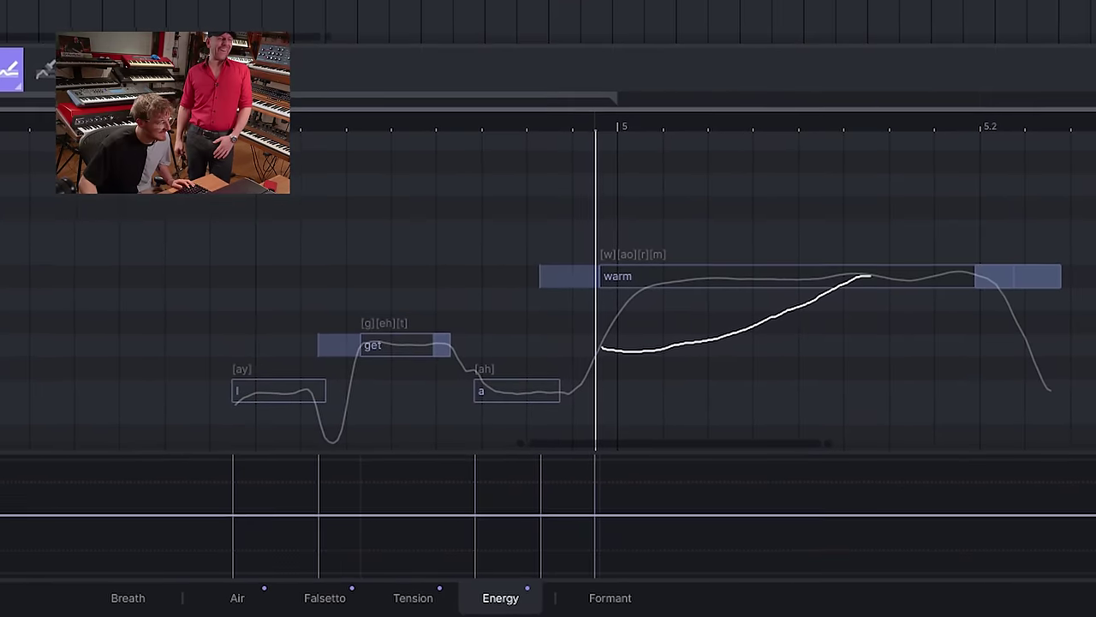
Drag the right edge of the 'warm' note to lengthen it.
key(F1)
key(ctrl+a)
drag(1032, 334, 963, 372)
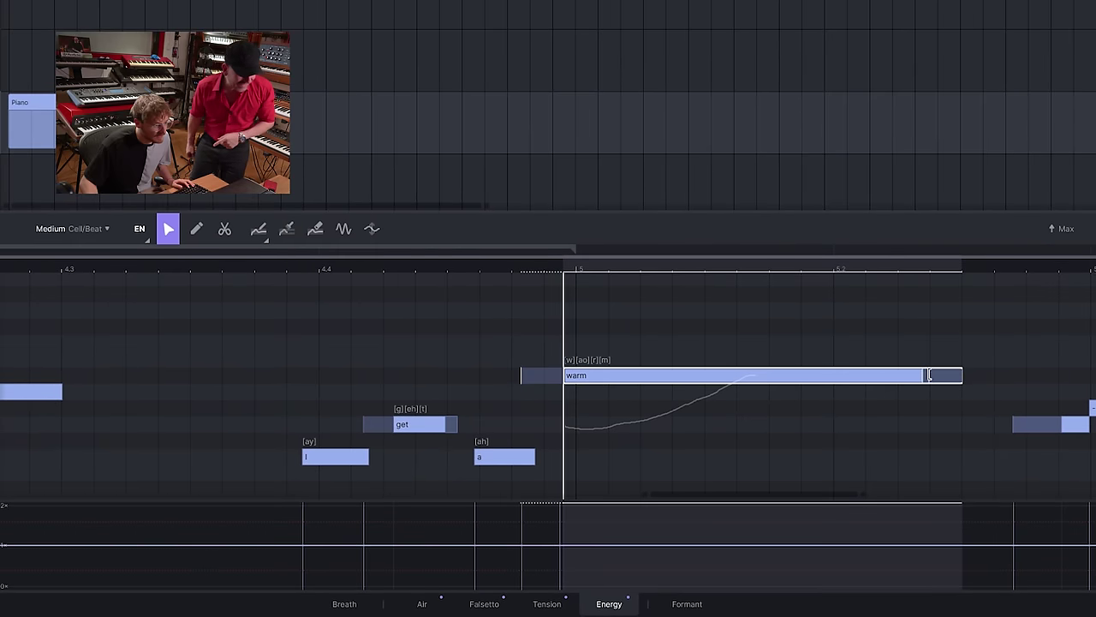
Add vibrato to the tail of 'warm' with amplitude 3.2, phase 0.6, frequency 8.4, and audition it.
click(346, 232)
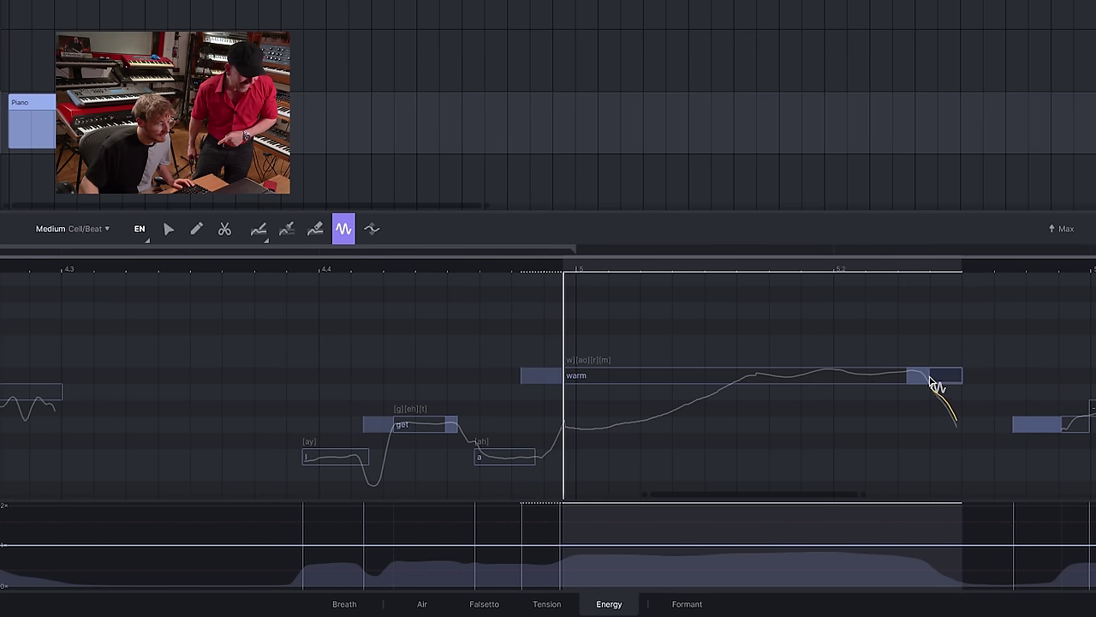
mouse_move(846, 377)
mouse_down()
mouse_move(609, 386)
mouse_move(849, 331)
mouse_move(590, 325)
mouse_move(626, 360)
mouse_move(801, 370)
mouse_move(785, 346)
mouse_up()
drag(783, 404, 677, 407)
drag(844, 406, 805, 406)
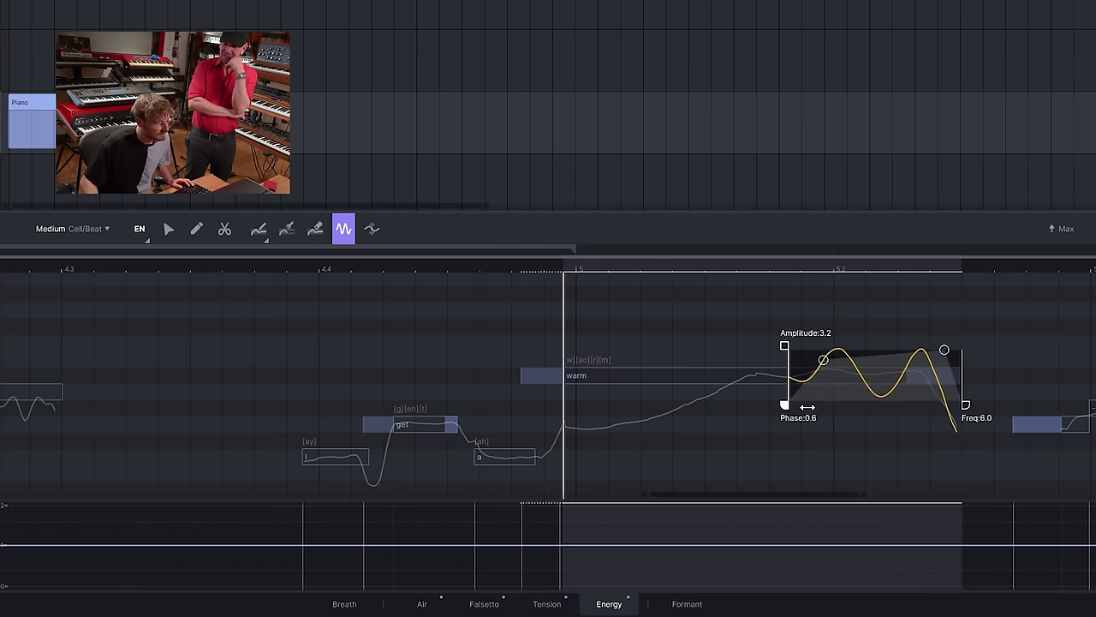
drag(968, 404, 815, 415)
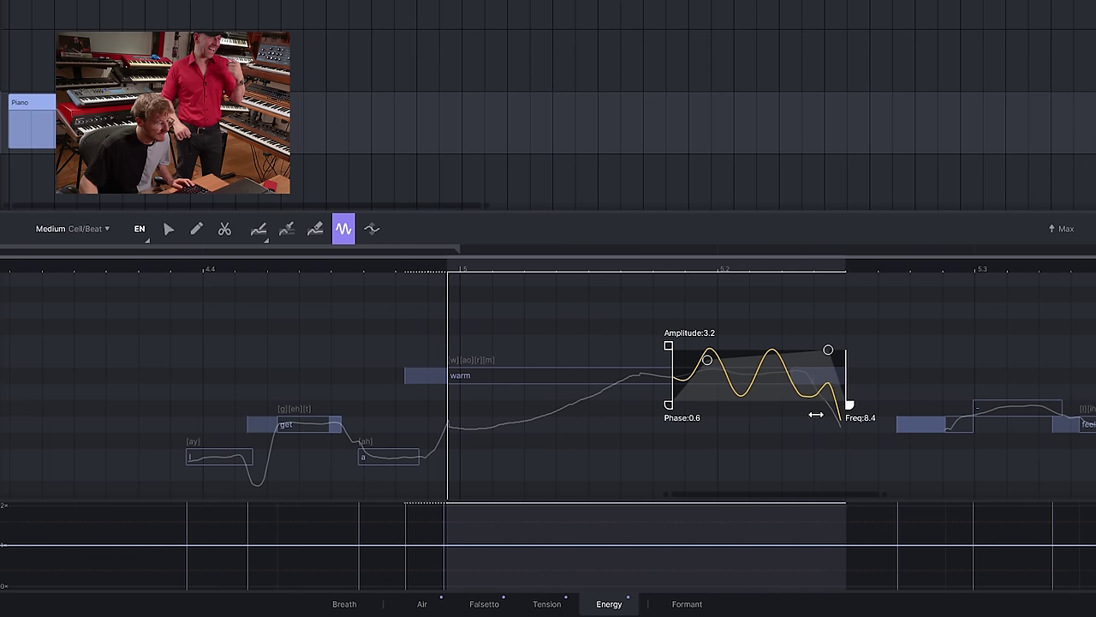
key(v)
key(space)
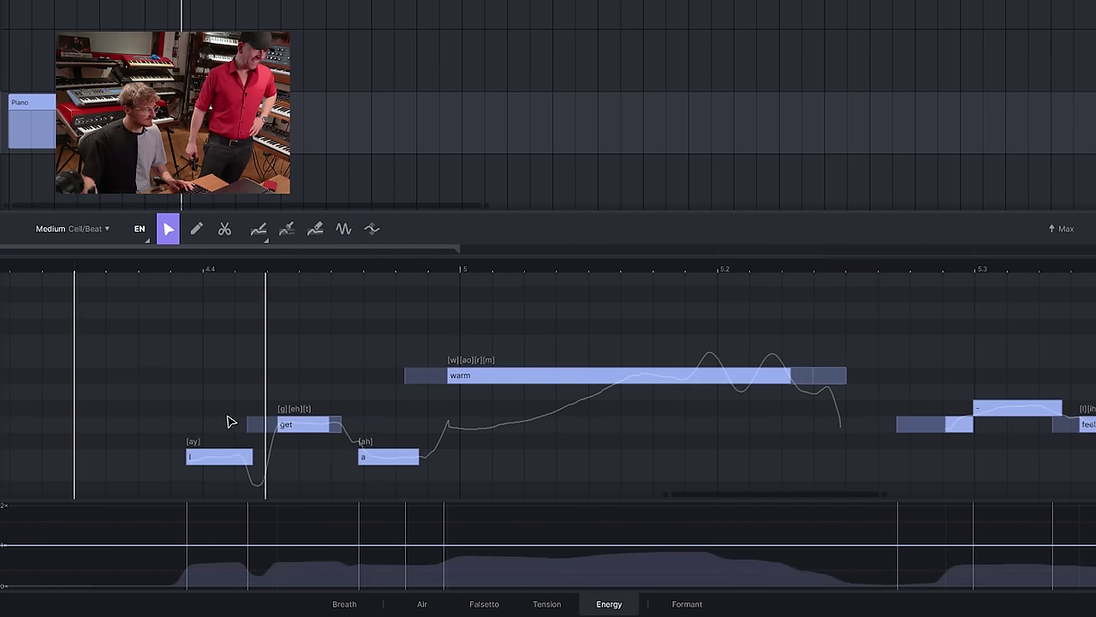
Redraw a gentler pitch glide from 'a' into 'warm' and play back the phrase.
key(p)
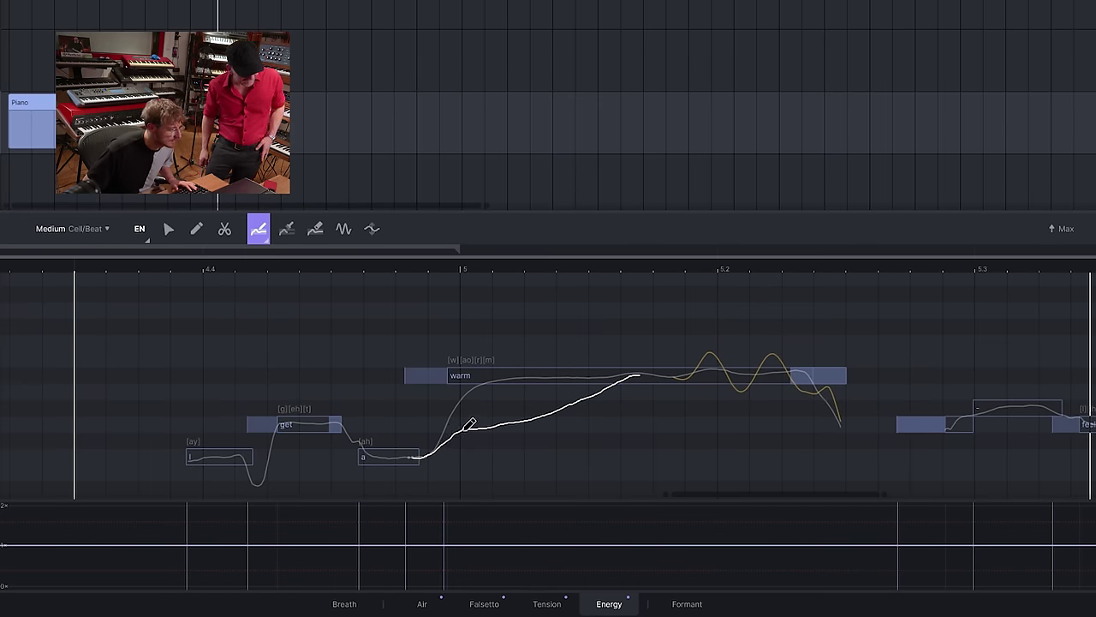
click(166, 237)
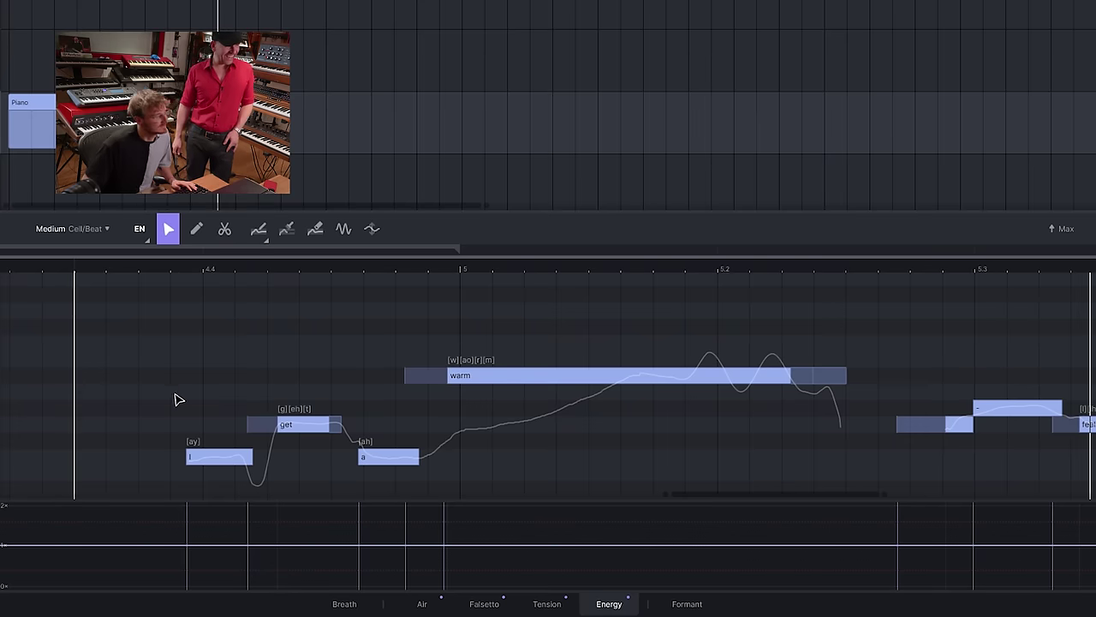
click(176, 396)
key(space)
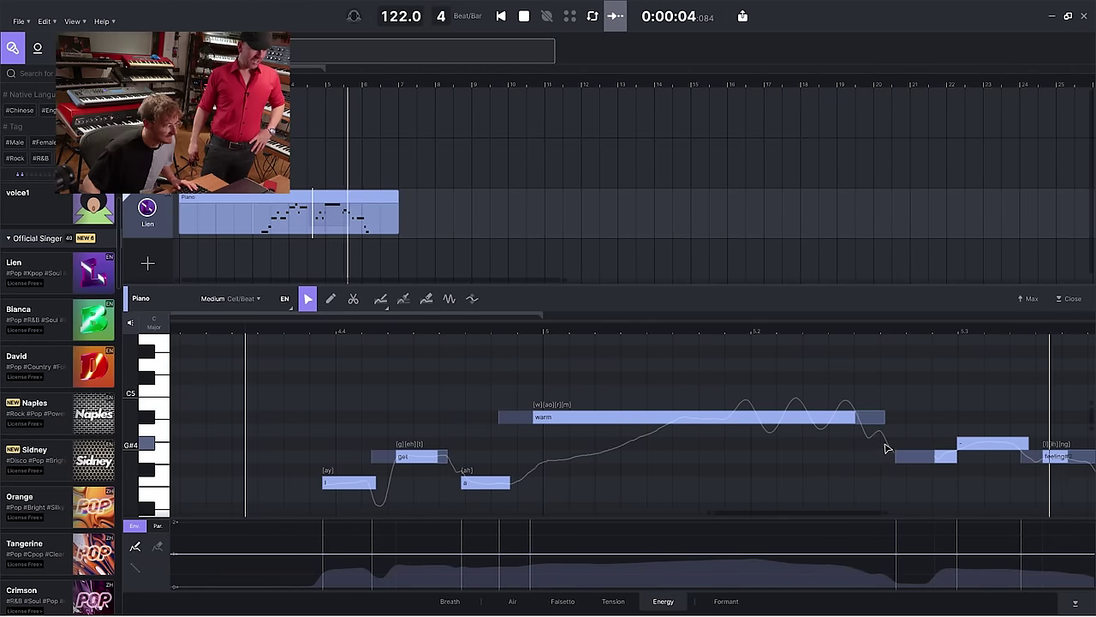
scroll(923, 451, down, 2)
scroll(962, 477, down, 2)
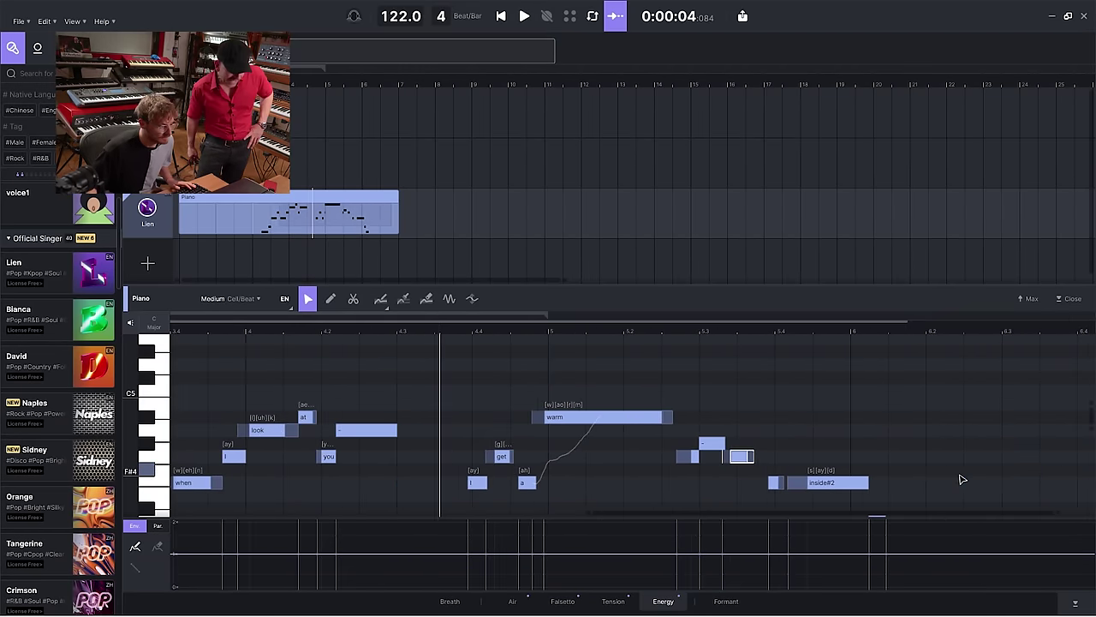
scroll(954, 472, down, 3)
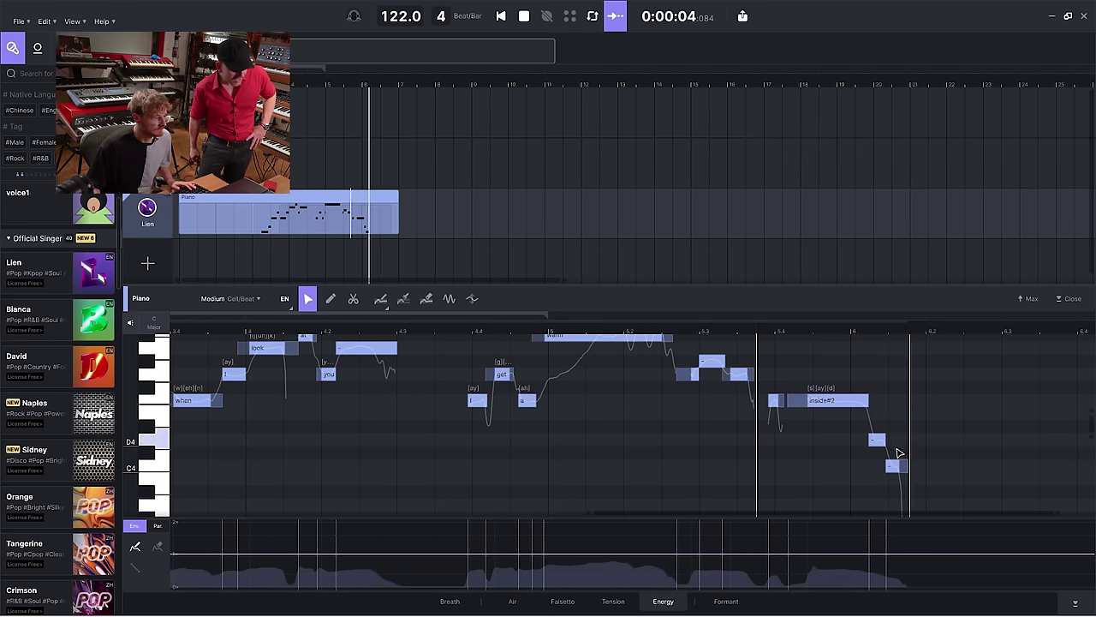
key(space)
scroll(785, 429, left, 5)
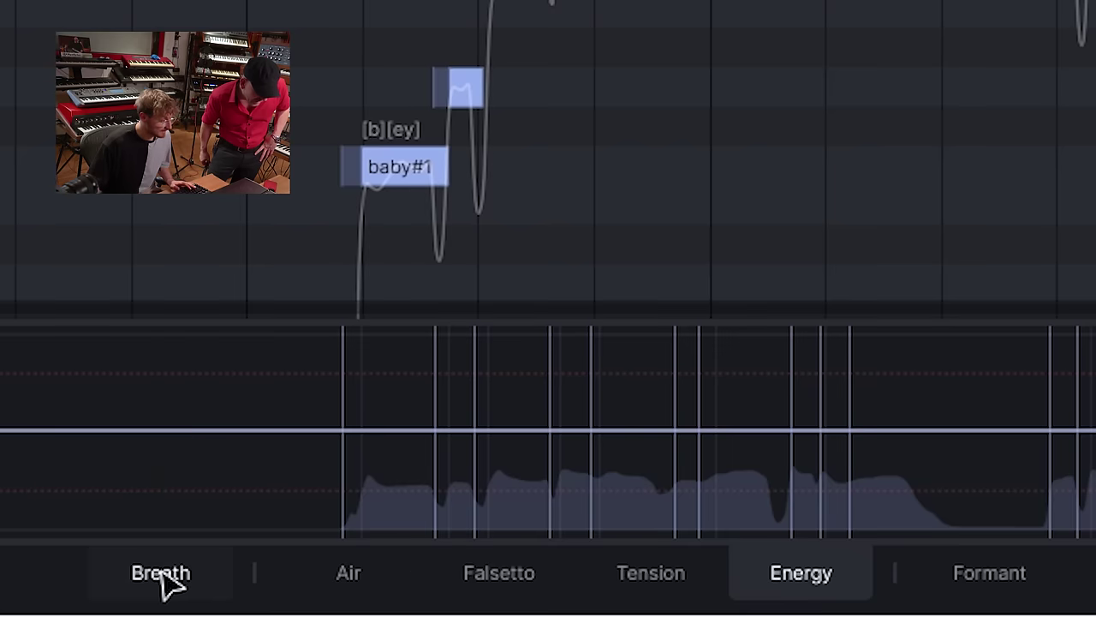
Insert breaths before 'baby#1' and before 'I a warm' in the Breath lane, then play them.
click(163, 575)
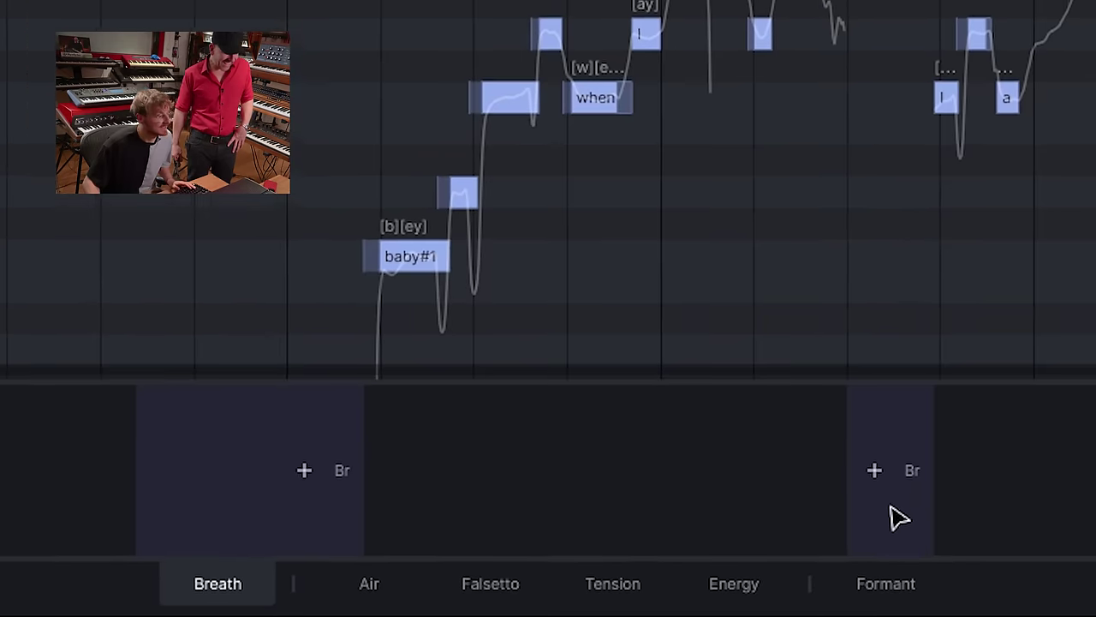
click(356, 485)
click(860, 484)
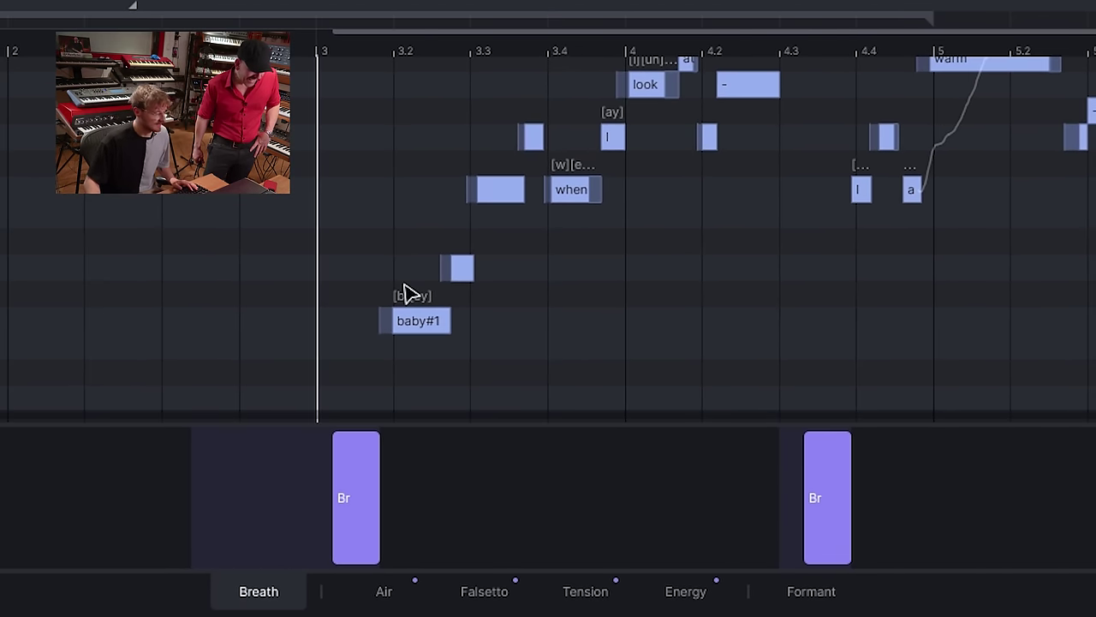
key(space)
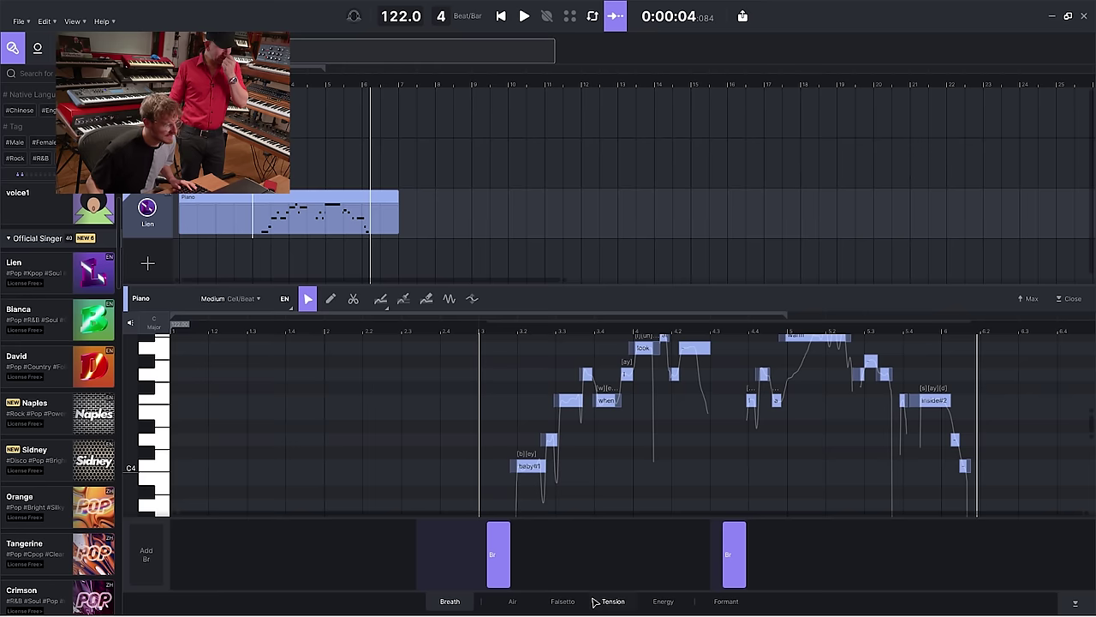
Draw an energy swell of about 1.2 under 'warm' in the Energy lane and audition it.
click(610, 602)
click(662, 601)
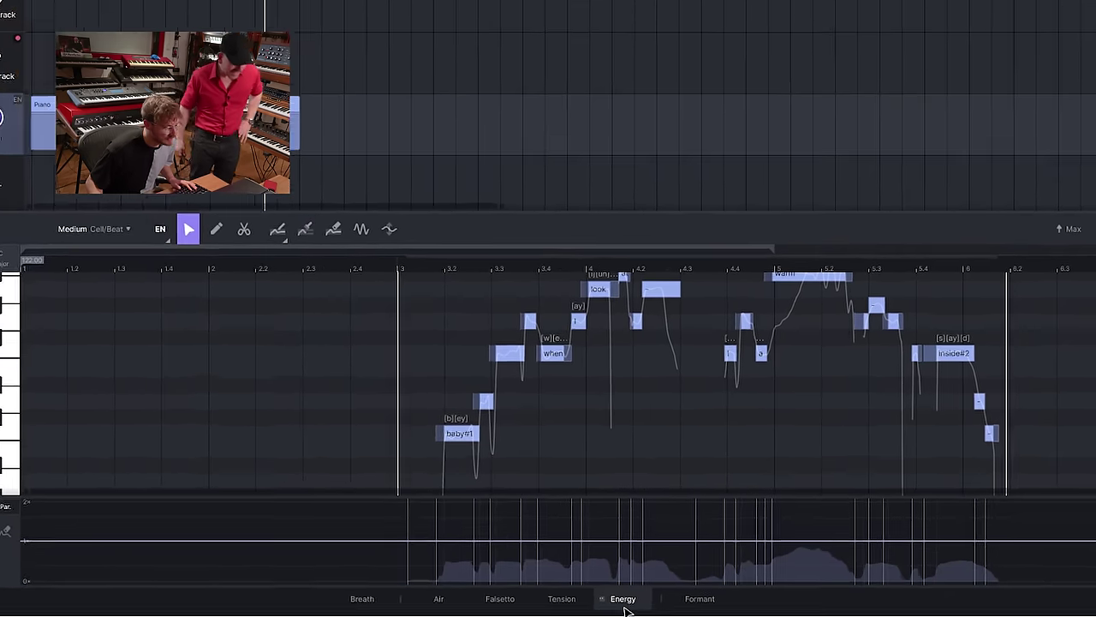
scroll(782, 434, up, 5)
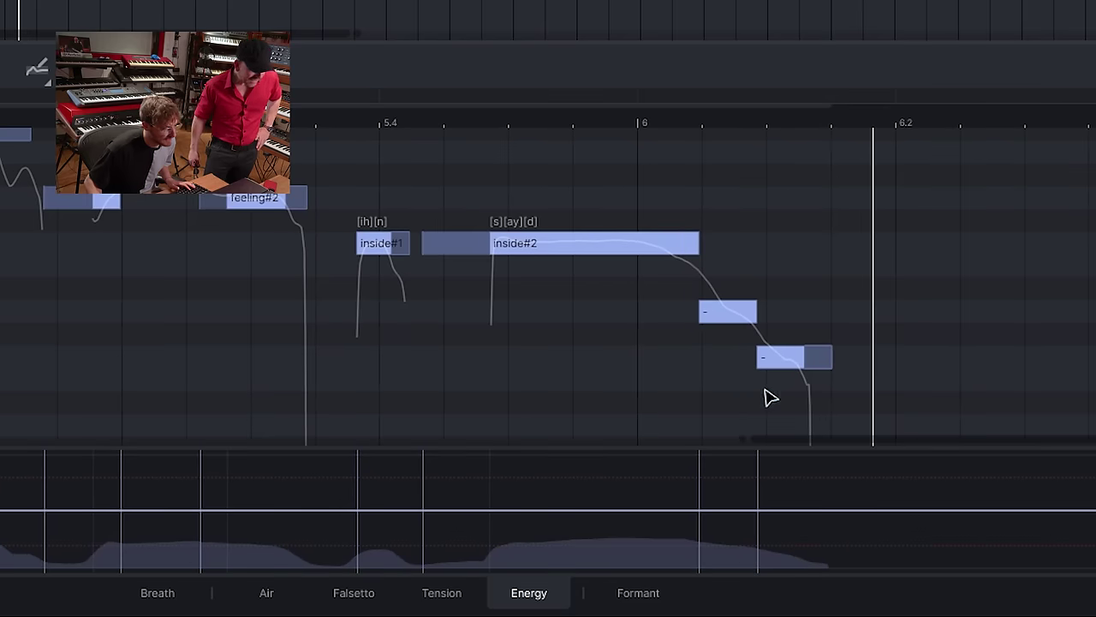
scroll(947, 276, down, 5)
scroll(103, 221, up, 2)
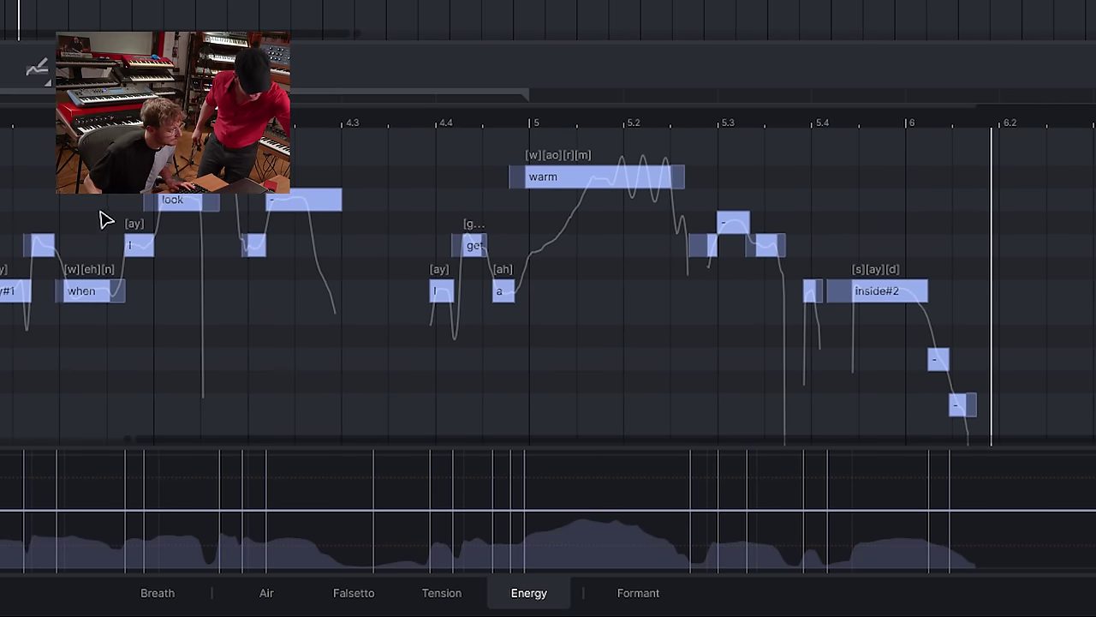
scroll(582, 273, up, 3)
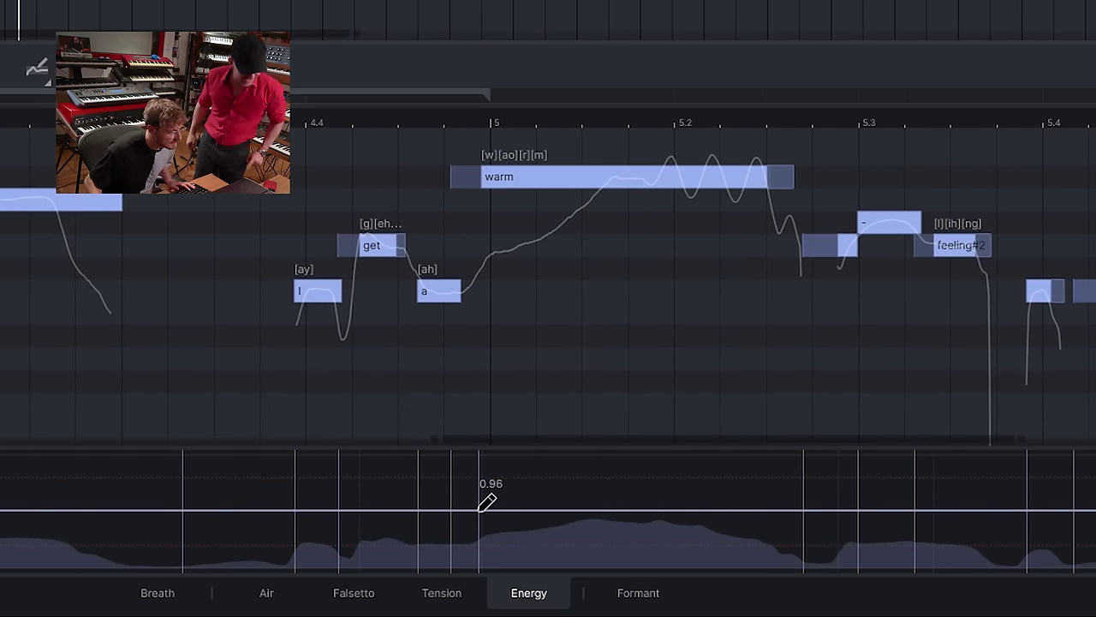
mouse_move(528, 495)
mouse_down()
mouse_move(641, 487)
mouse_move(725, 507)
mouse_up()
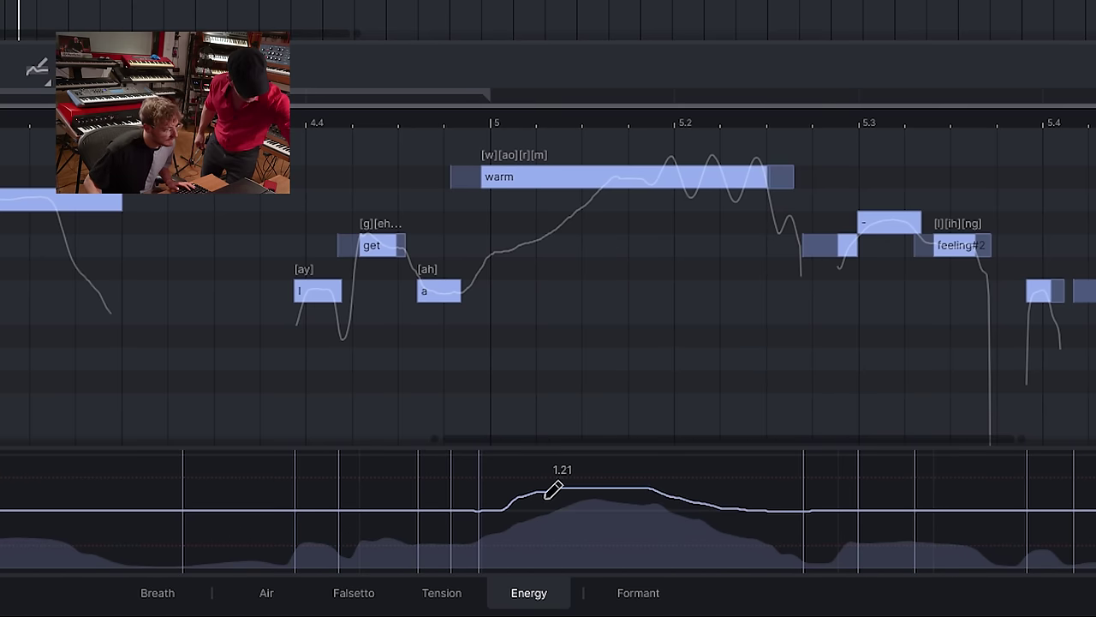
mouse_move(543, 507)
mouse_down()
mouse_move(724, 487)
mouse_move(835, 511)
mouse_up()
key(space)
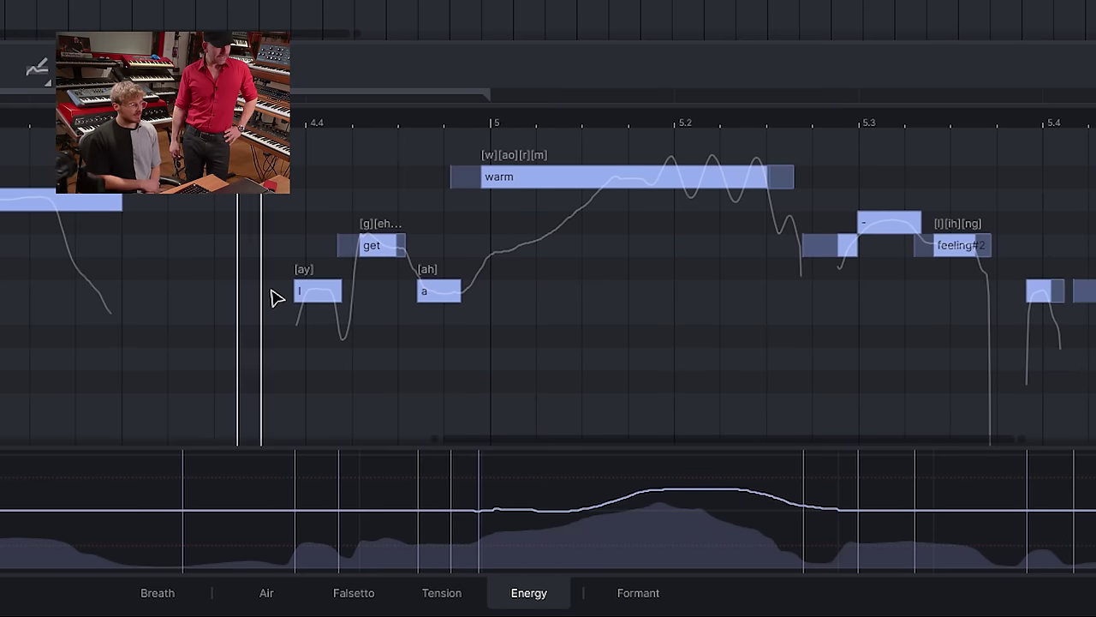